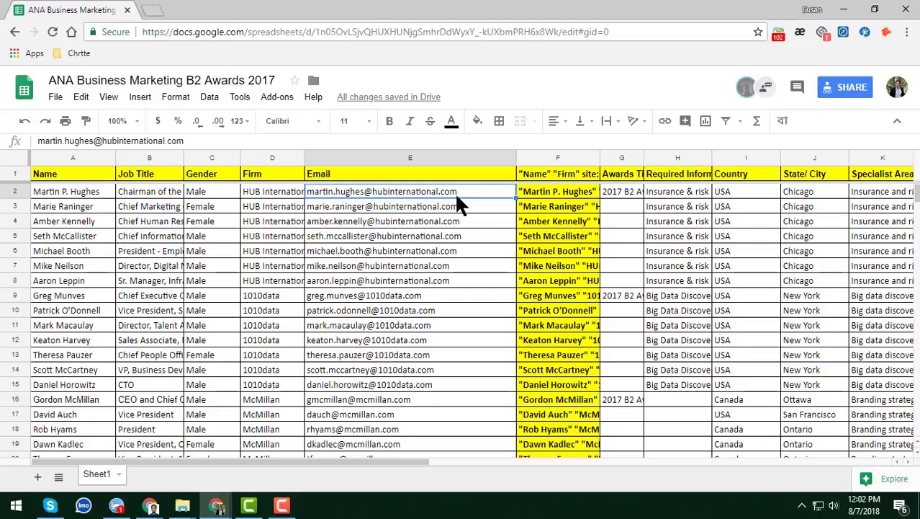
# - Narrow the Email column, then check the row 2 gender, name, firm, job title and email entries
pyautogui.moveTo(512, 153); pyautogui.dragTo(466, 175)
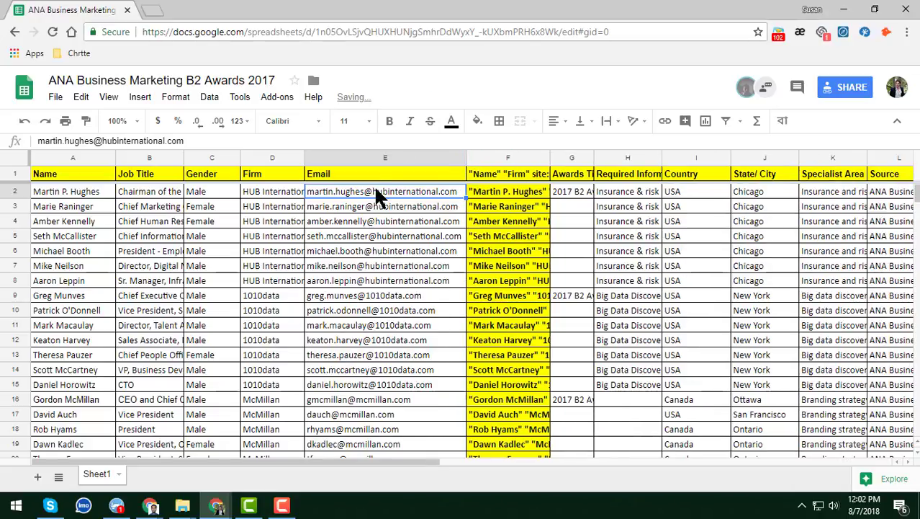
pyautogui.click(222, 191)
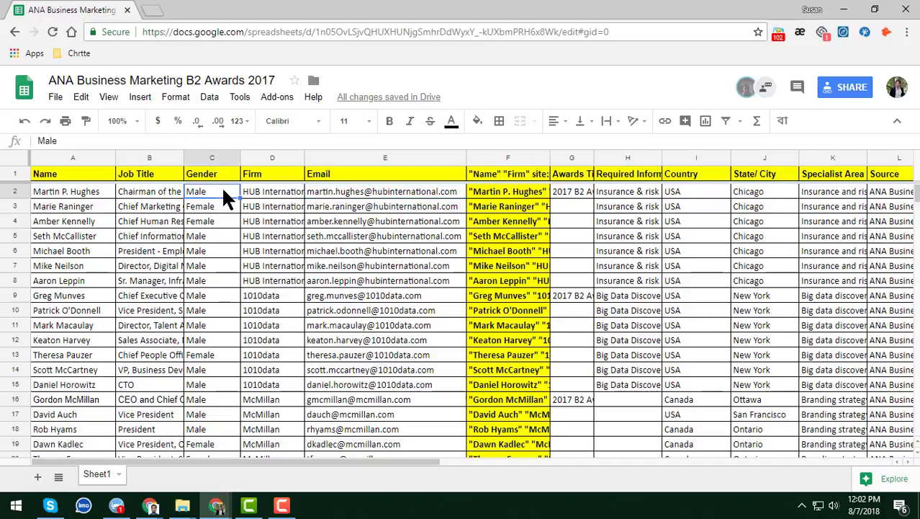
pyautogui.press('Left')
pyautogui.press('Left')
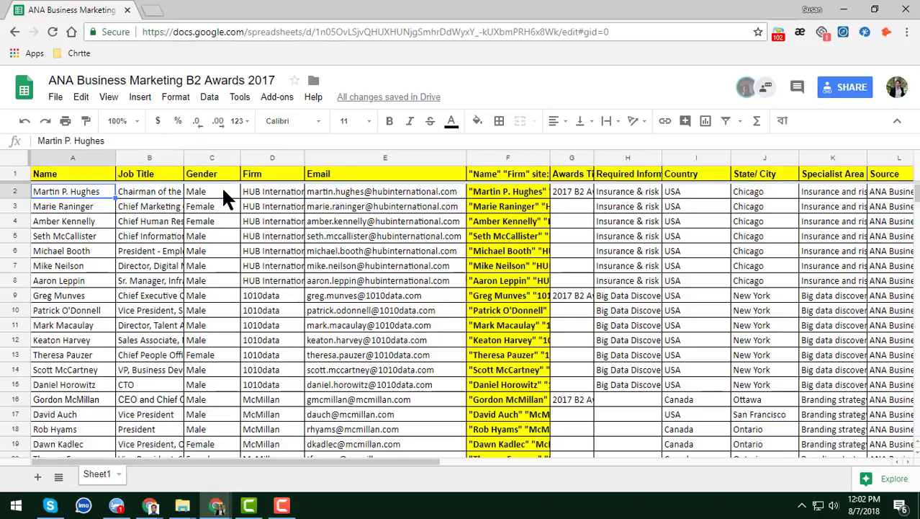
pyautogui.click(266, 192)
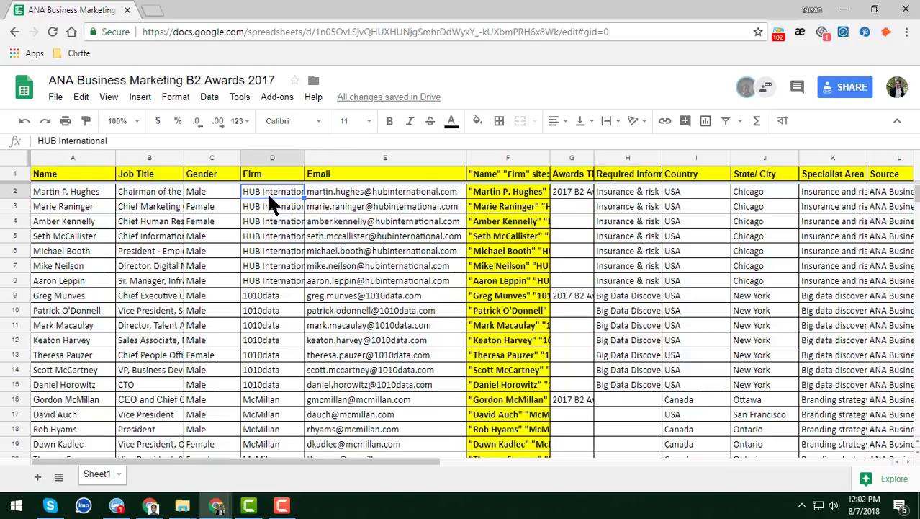
pyautogui.click(147, 194)
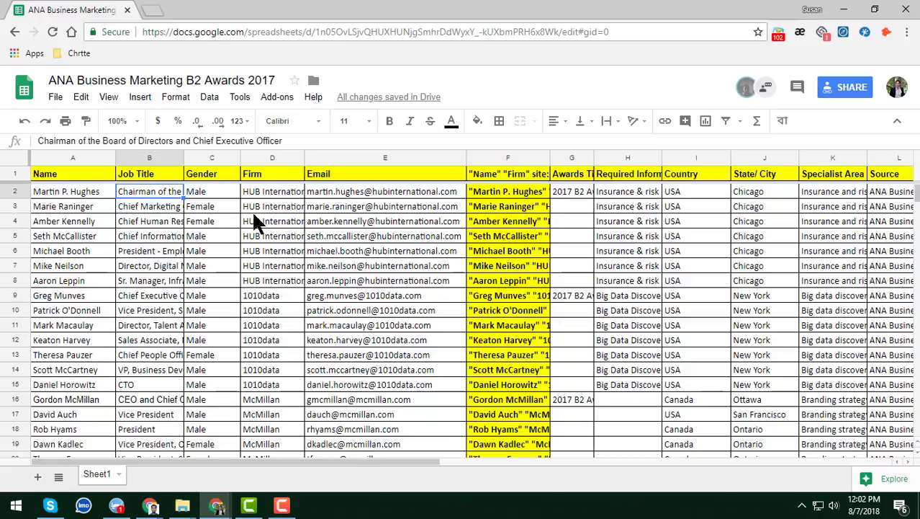
pyautogui.click(323, 190)
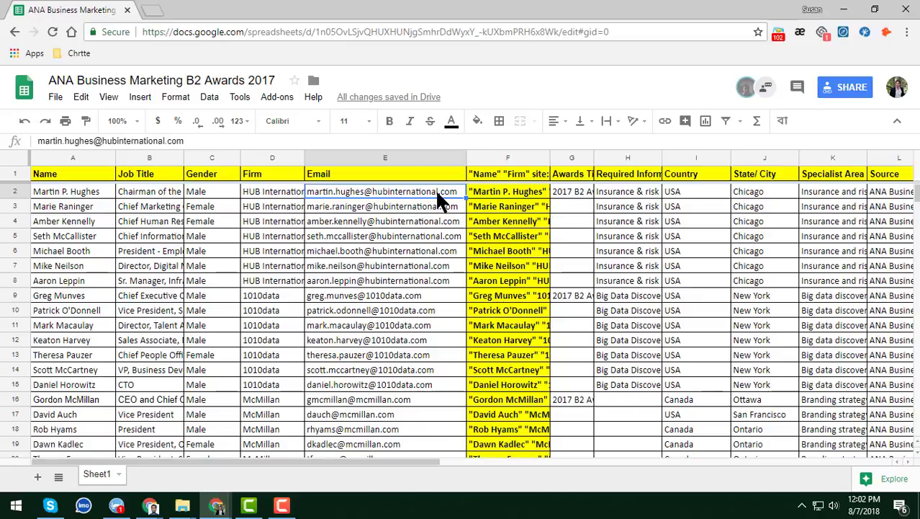
pyautogui.click(297, 192)
pyautogui.click(332, 191)
pyautogui.click(571, 194)
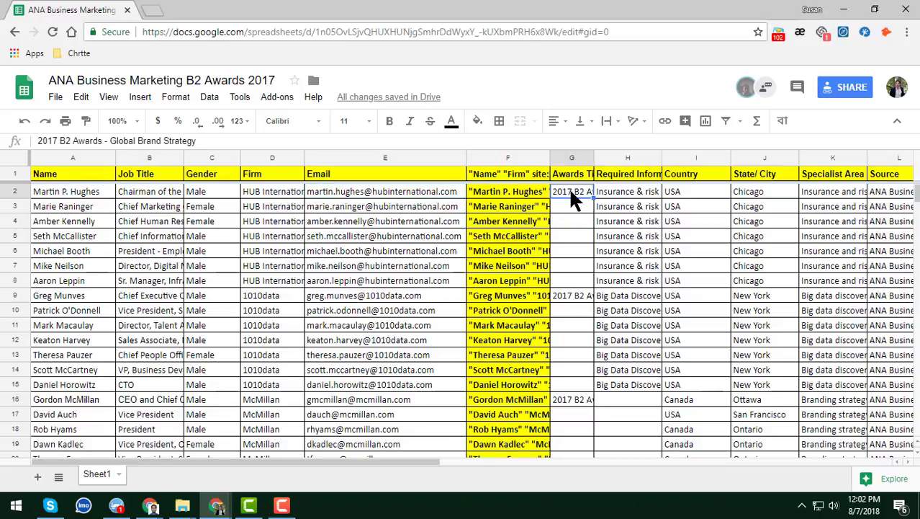
pyautogui.click(375, 191)
pyautogui.press('Left')
pyautogui.press('Left')
pyautogui.press('Left')
pyautogui.press('Left')
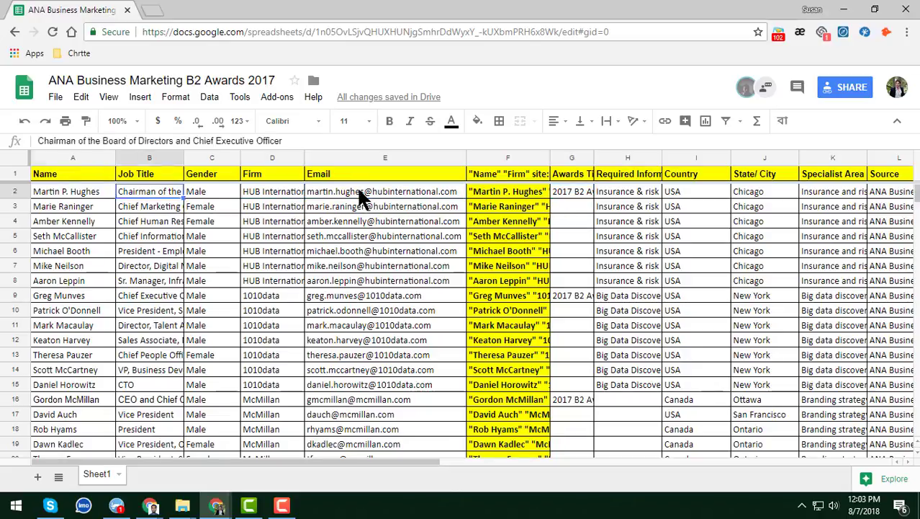
pyautogui.click(428, 189)
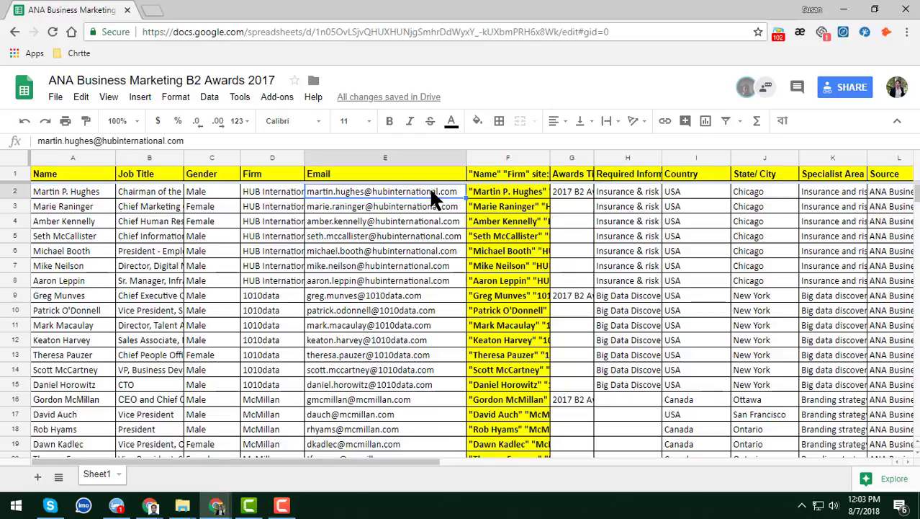
pyautogui.press('Right')
pyautogui.press('Right')
pyautogui.press('Right')
pyautogui.press('Right')
pyautogui.press('Right')
pyautogui.press('Right')
pyautogui.press('Right')
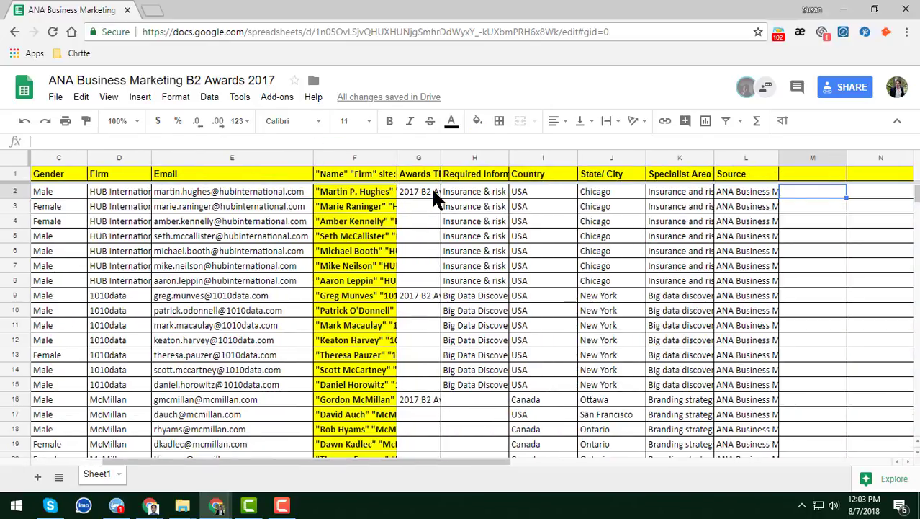
pyautogui.press('Home')
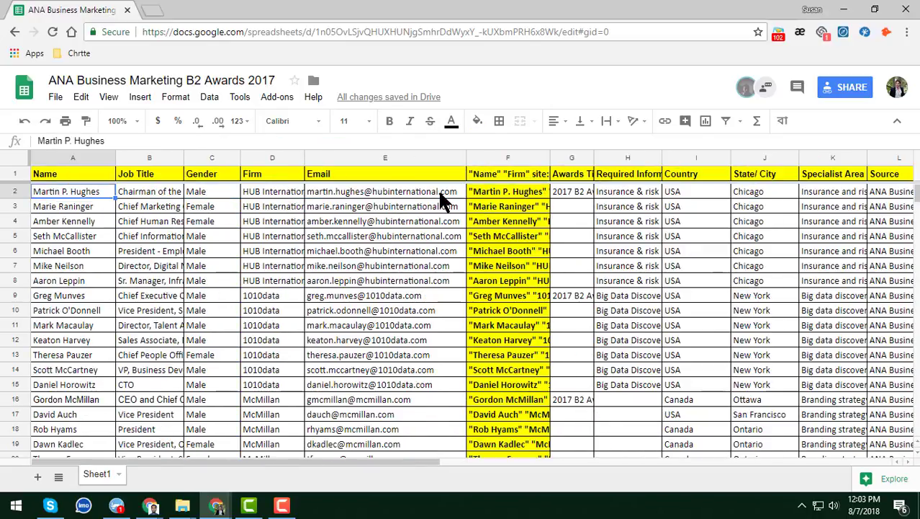
pyautogui.click(437, 193)
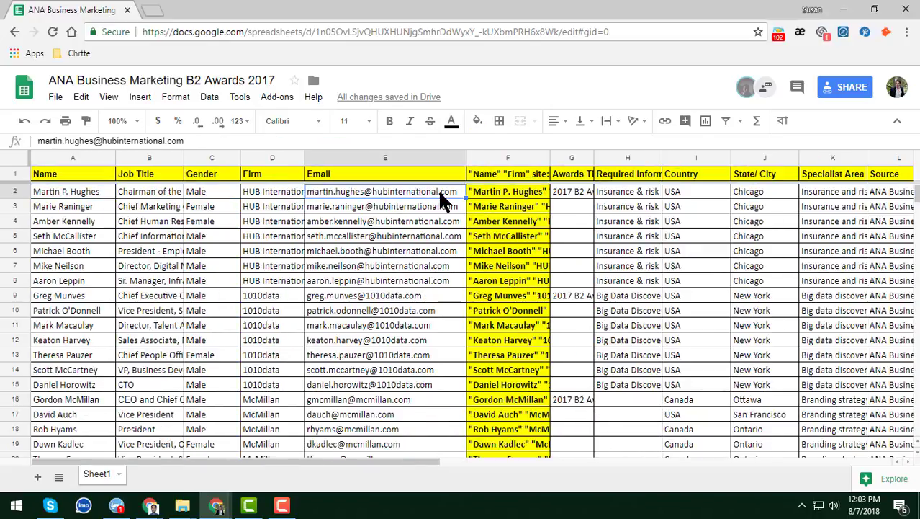
pyautogui.click(416, 267)
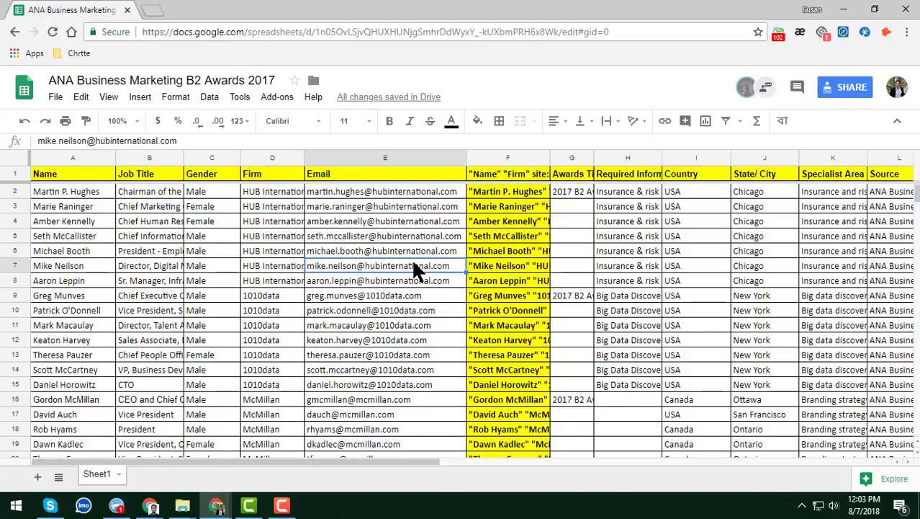
pyautogui.click(72, 174)
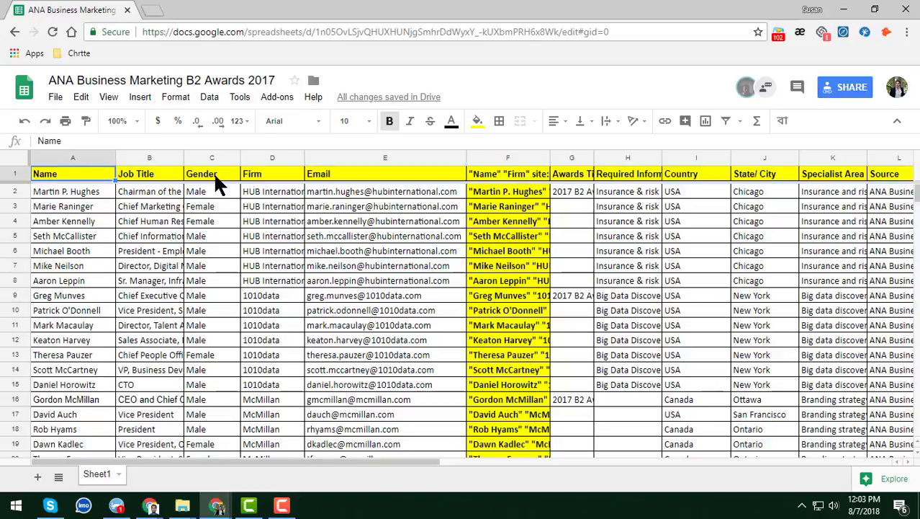
pyautogui.click(265, 173)
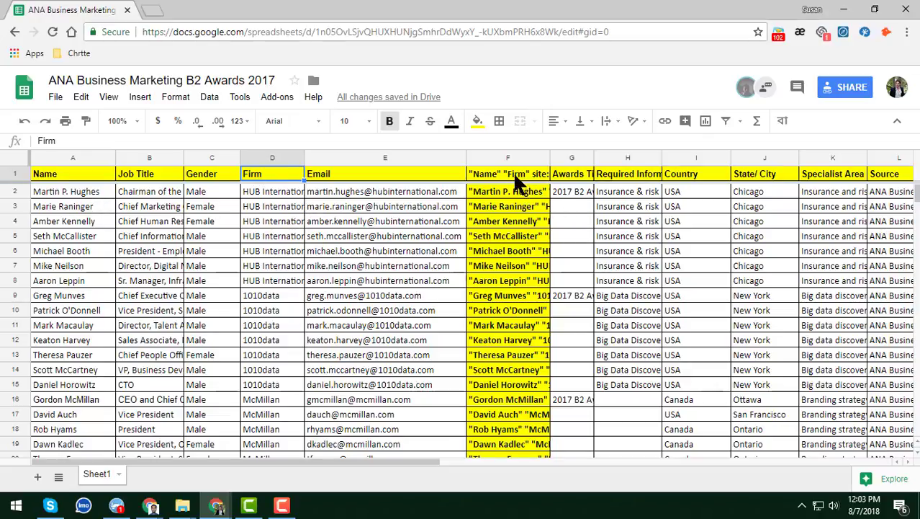
pyautogui.click(509, 192)
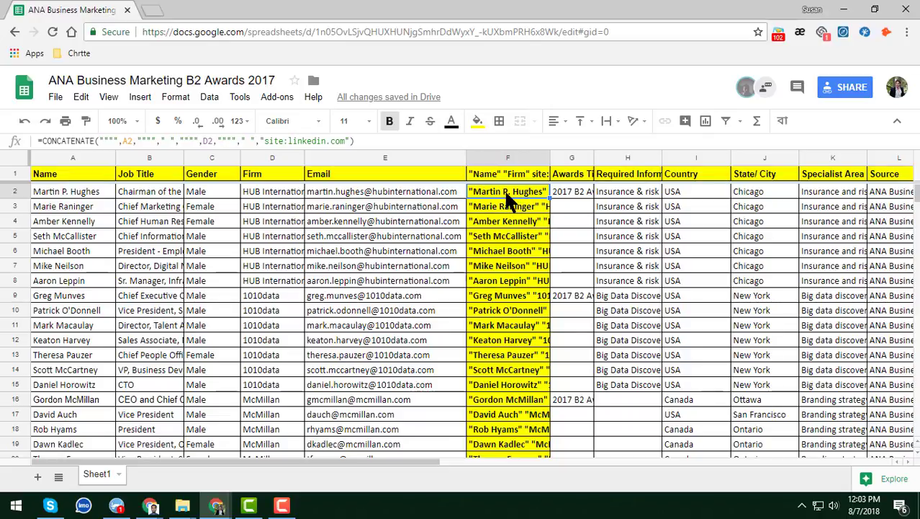
pyautogui.click(569, 189)
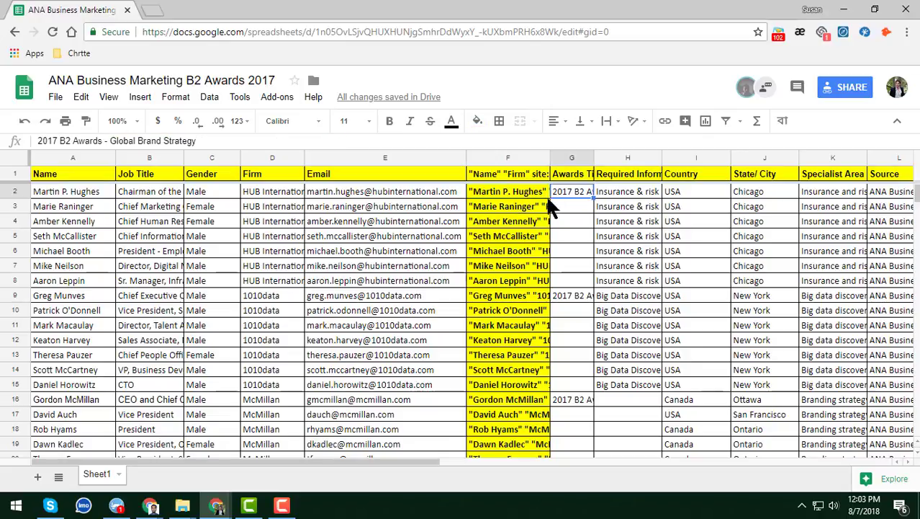
pyautogui.click(545, 195)
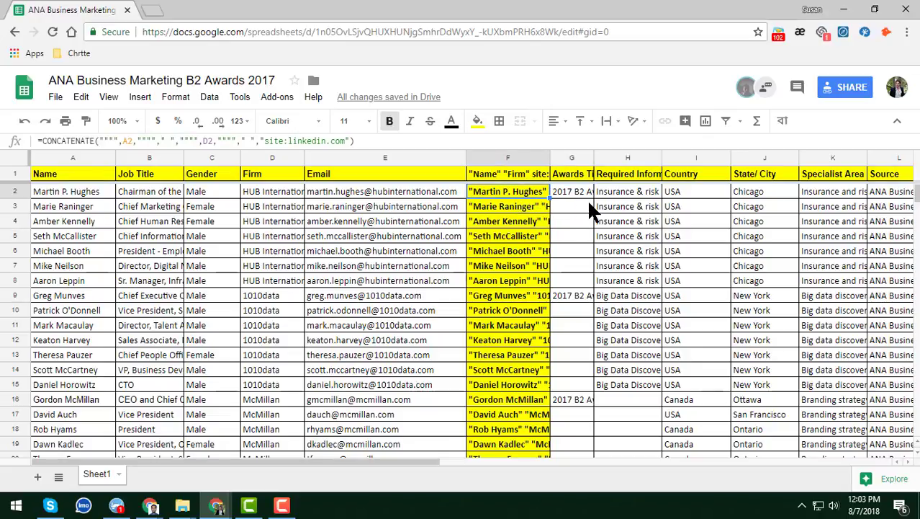
pyautogui.click(431, 190)
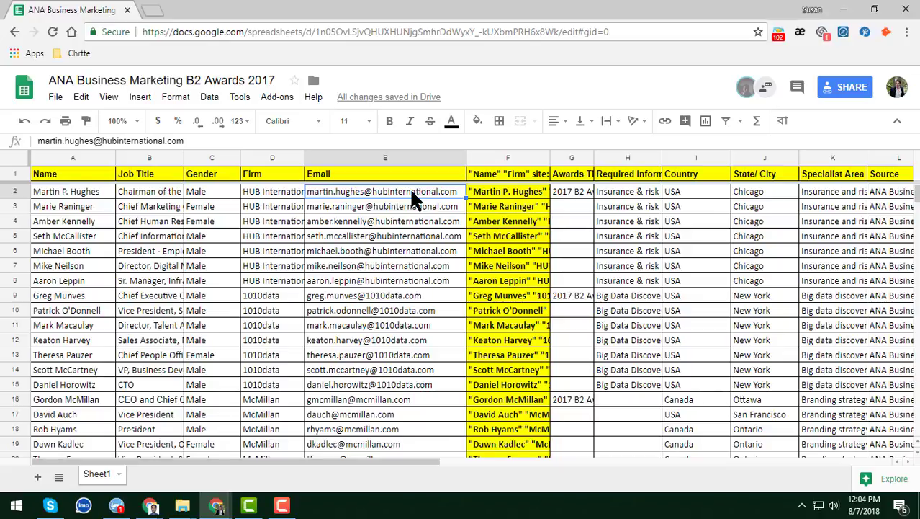
pyautogui.hotkey('ctrl', 'Down')
pyautogui.scroll(-3, 397, 230)
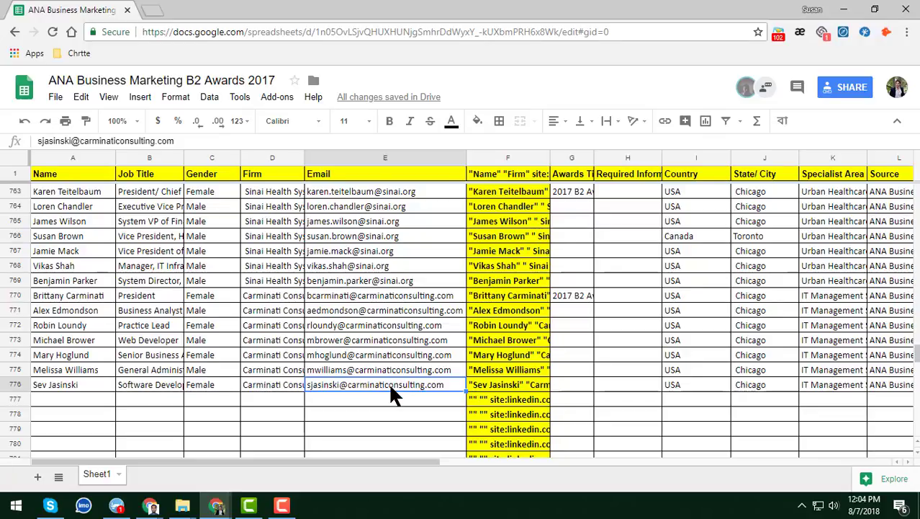
pyautogui.hotkey('ctrl', 'Up')
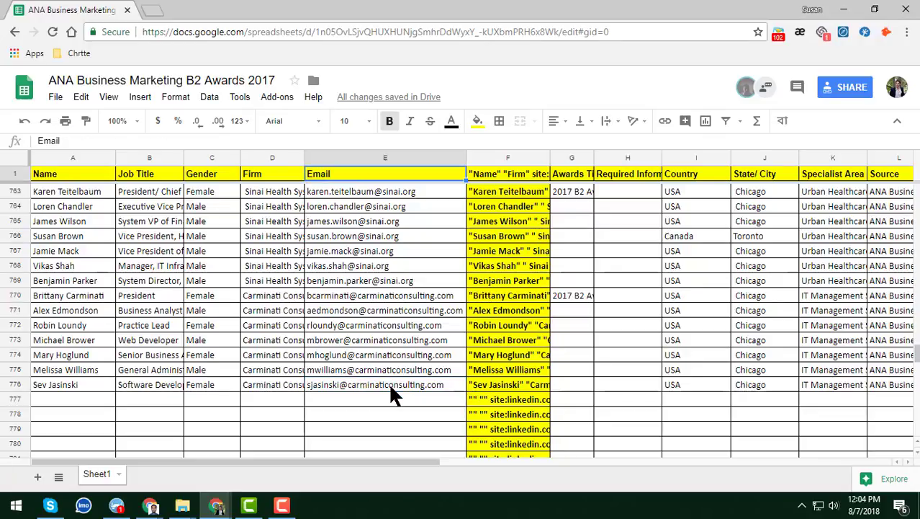
pyautogui.press('Down')
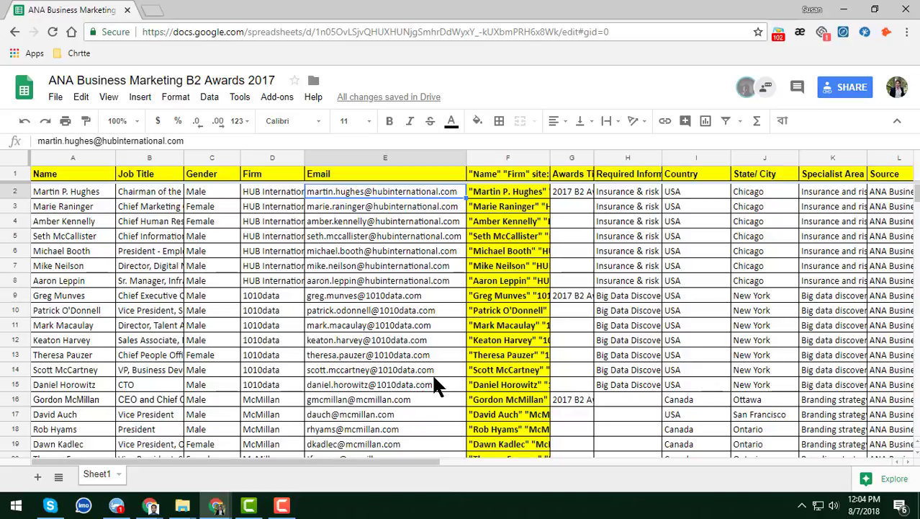
# - Select column E and start a conditional formatting rule from its context menu, covering E1:E1150
pyautogui.click(400, 157)
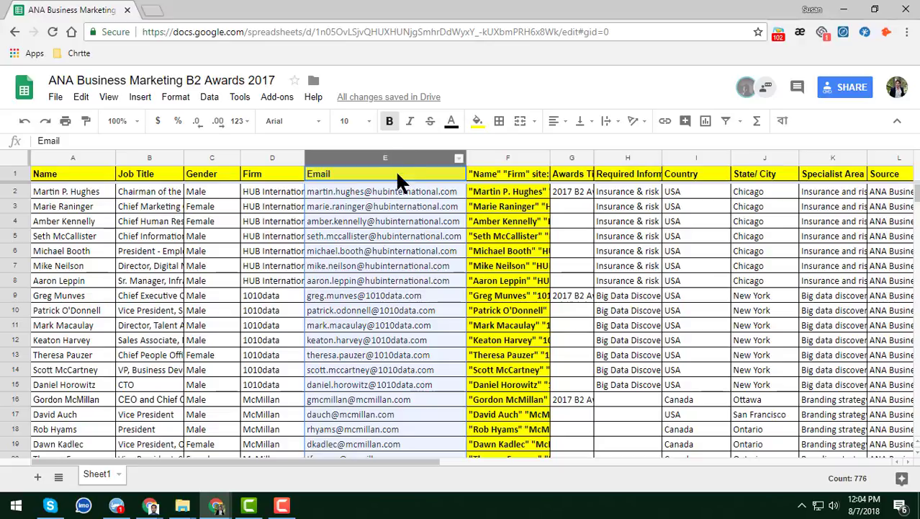
pyautogui.click(399, 189)
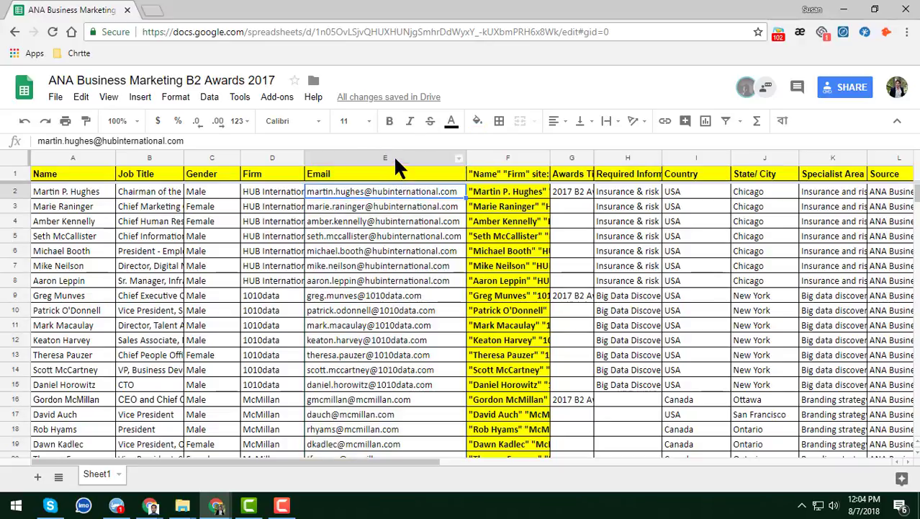
pyautogui.click(393, 156)
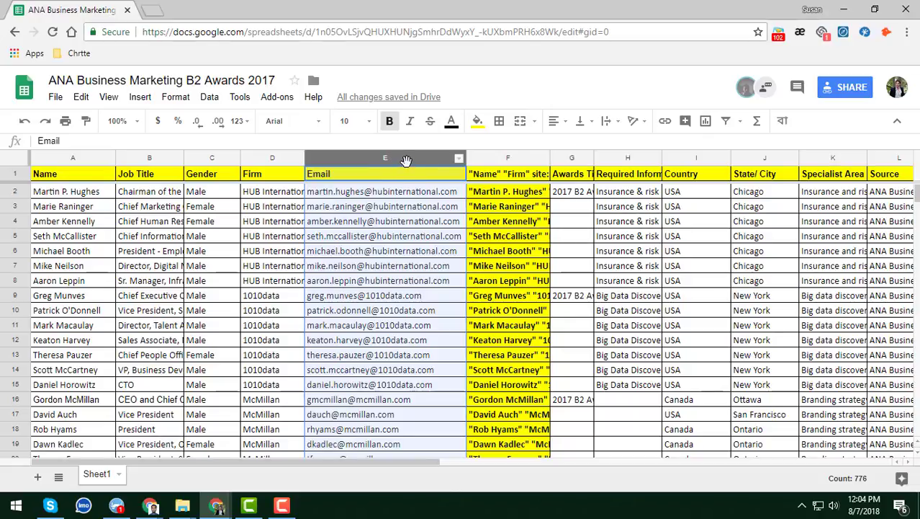
pyautogui.click(178, 97)
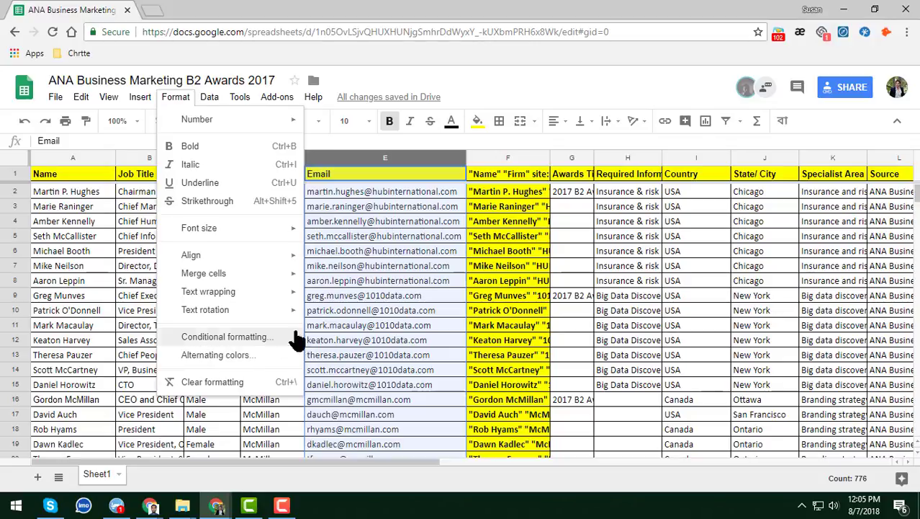
pyautogui.click(347, 323)
pyautogui.click(391, 158)
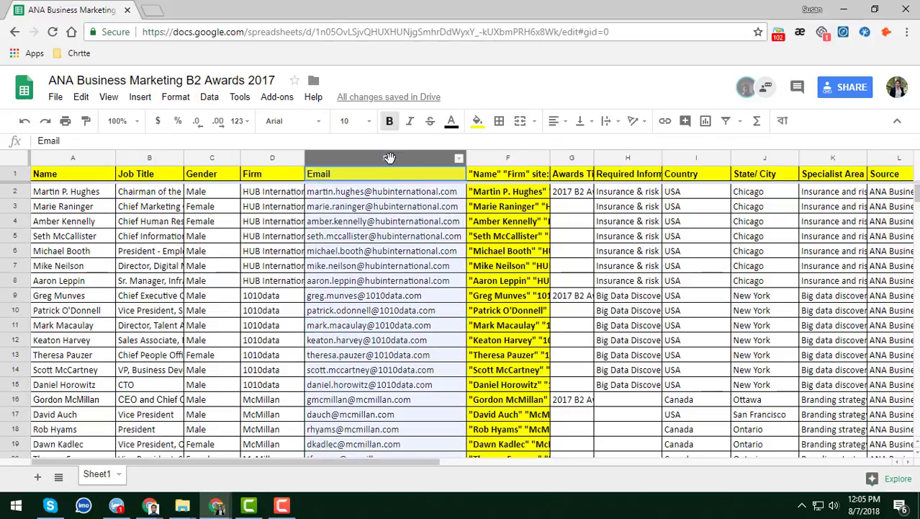
pyautogui.rightClick(391, 158)
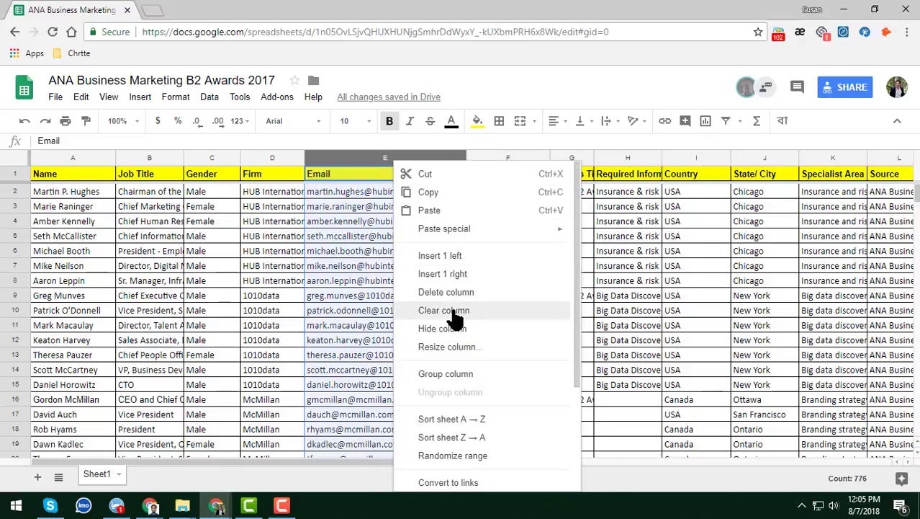
pyautogui.scroll(-3, 452, 319)
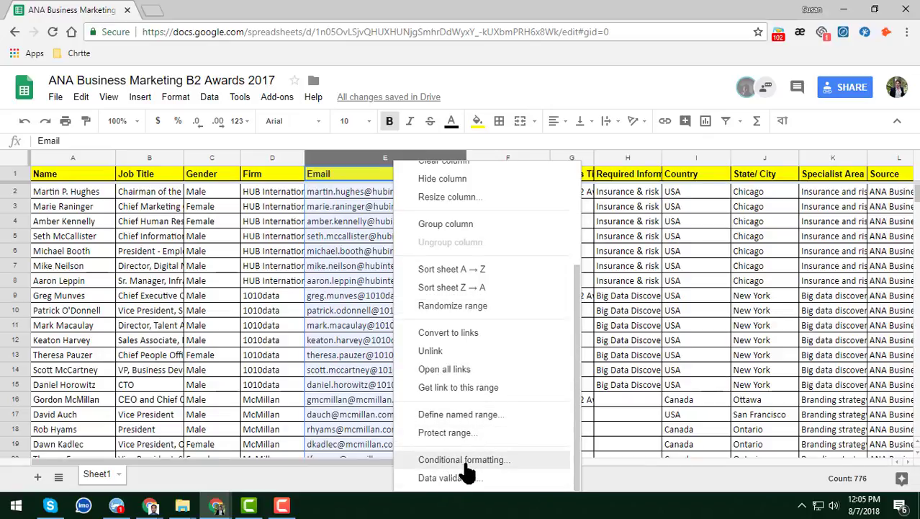
pyautogui.click(474, 461)
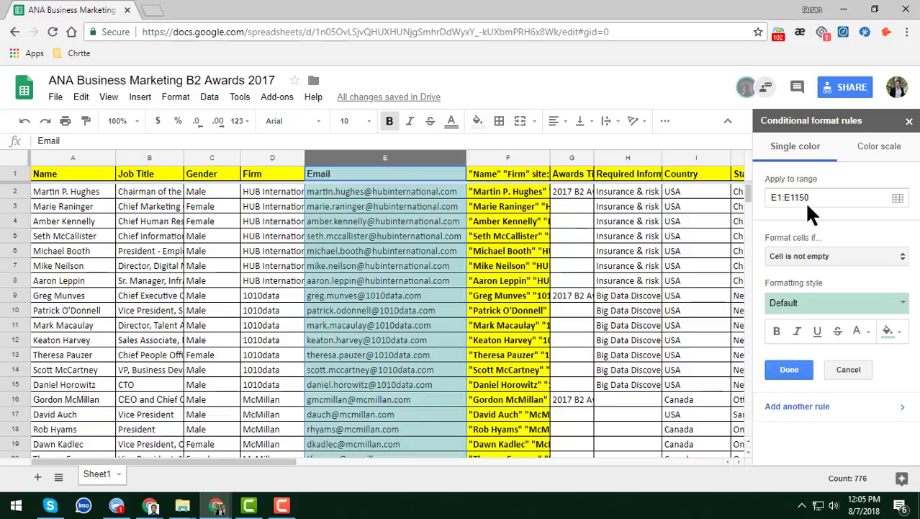
# - Set the rule condition to 'Custom formula is' with the formula =countif(E:E,E1)>1
pyautogui.click(812, 257)
pyautogui.scroll(-3, 821, 317)
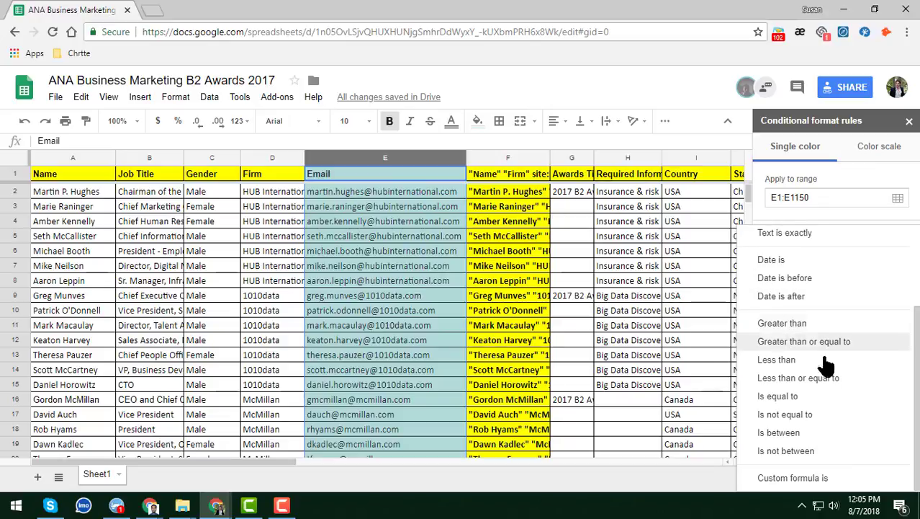
pyautogui.click(823, 479)
pyautogui.click(848, 283)
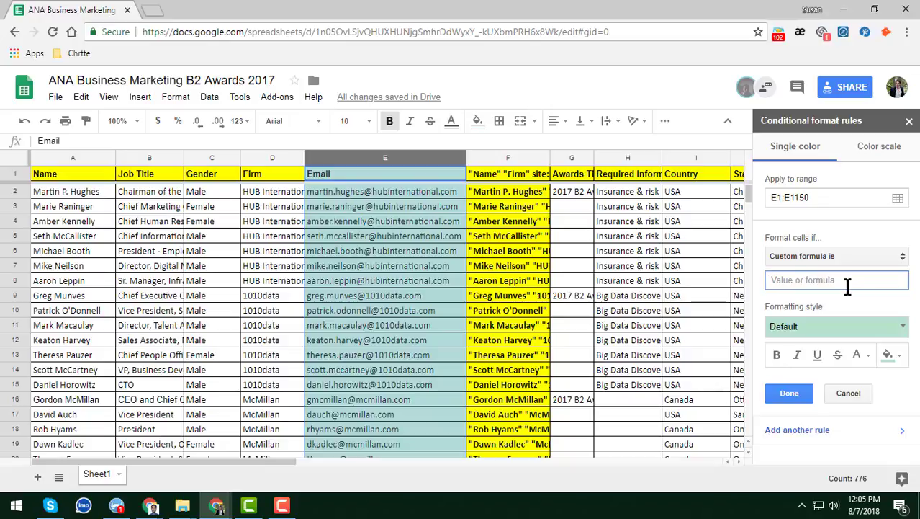
pyautogui.write('=count')
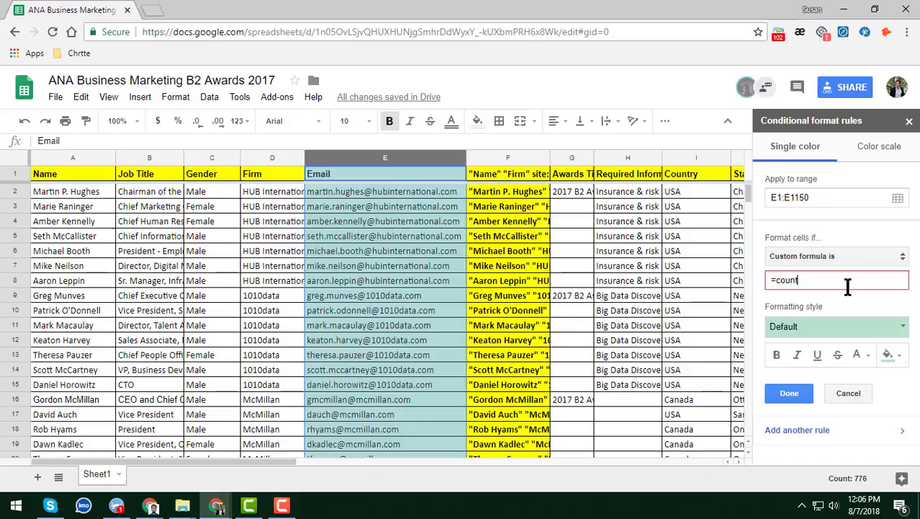
pyautogui.write('if')
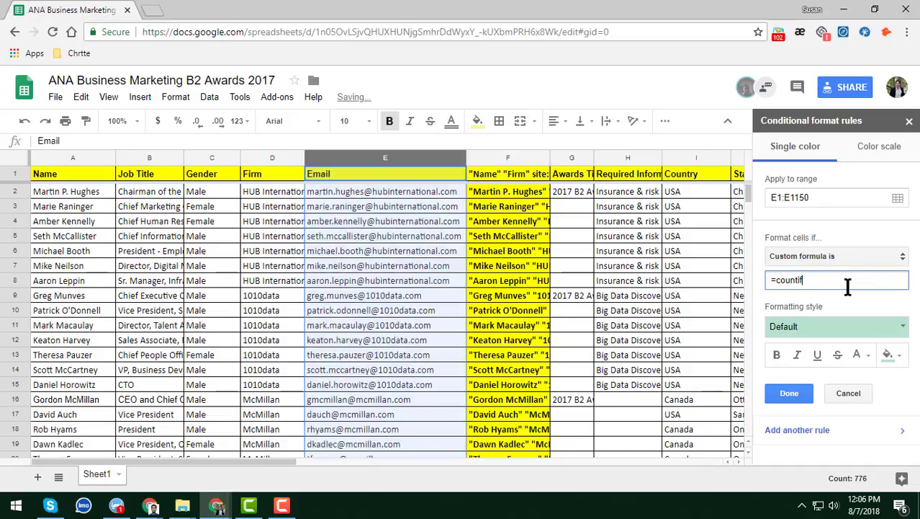
pyautogui.write('()')
pyautogui.press('Left')
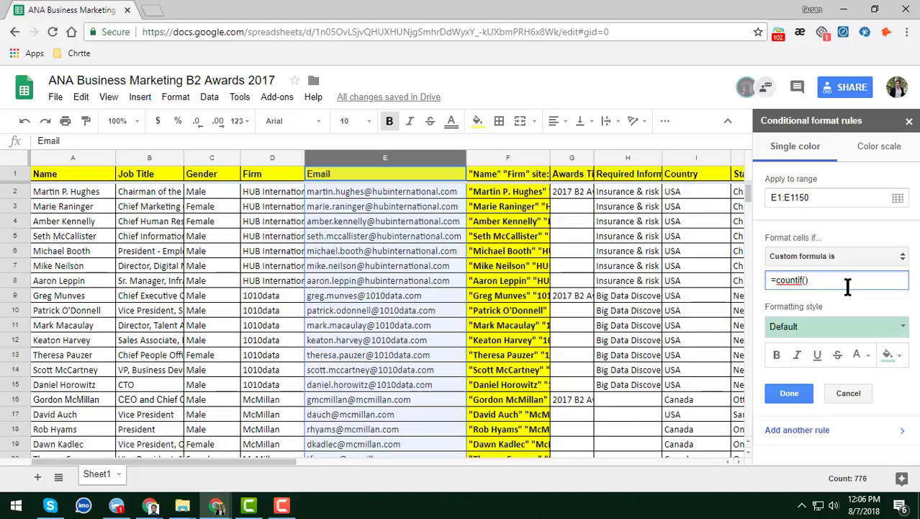
pyautogui.write('E:')
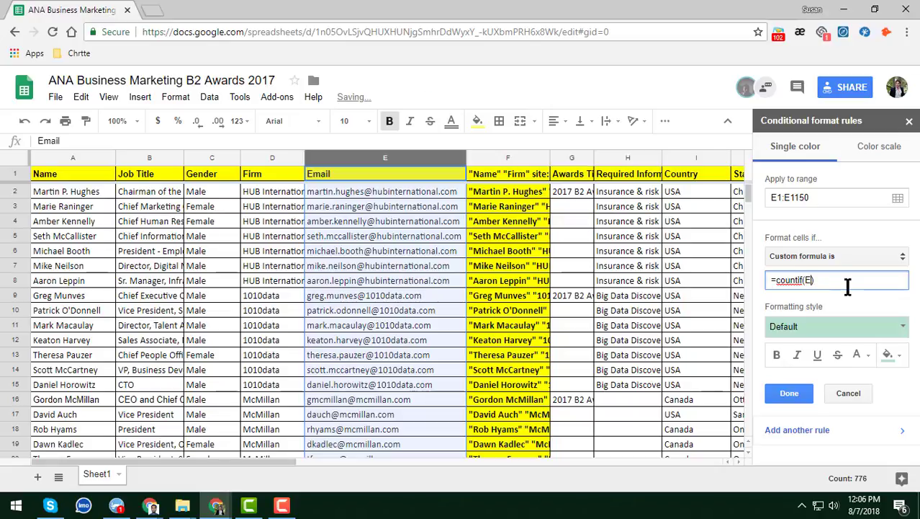
pyautogui.write('E')
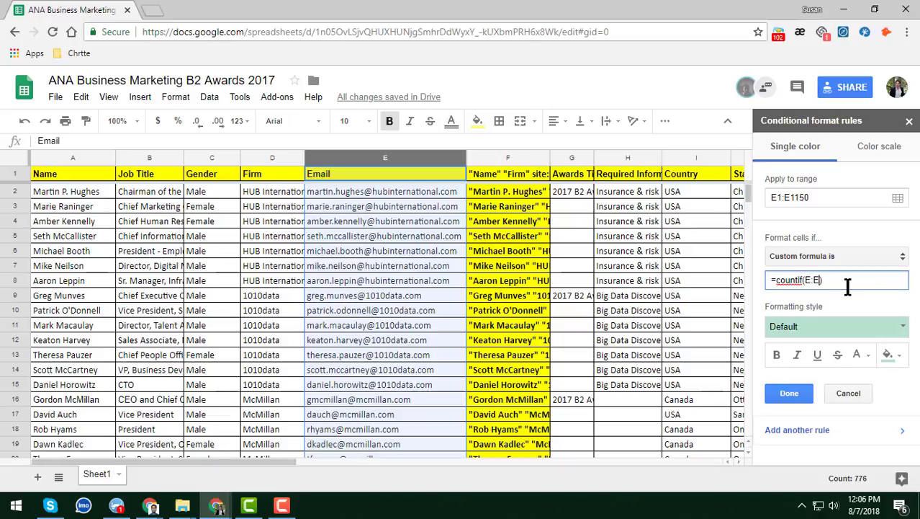
pyautogui.write(',')
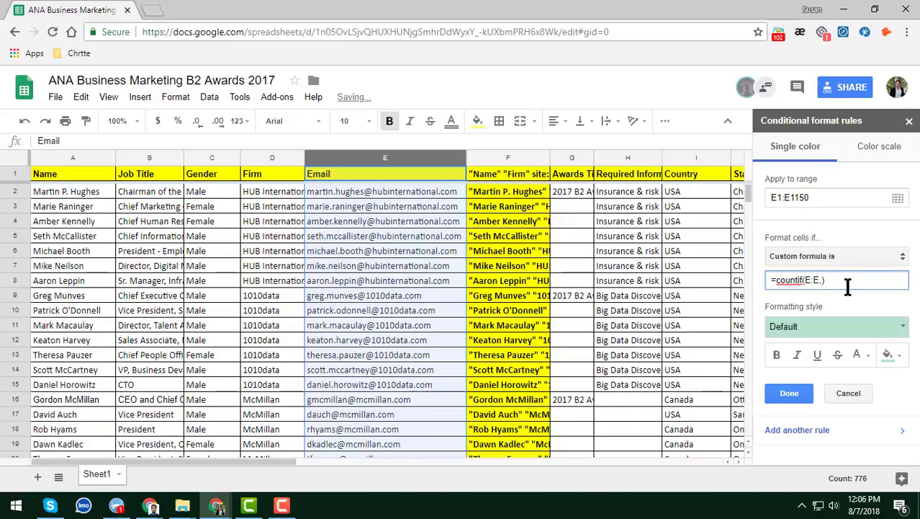
pyautogui.write('E1')
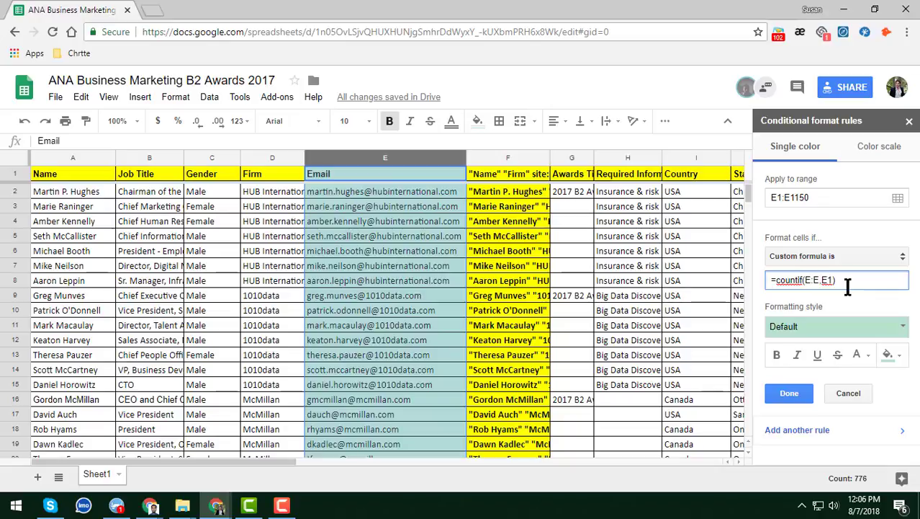
pyautogui.write('>1')
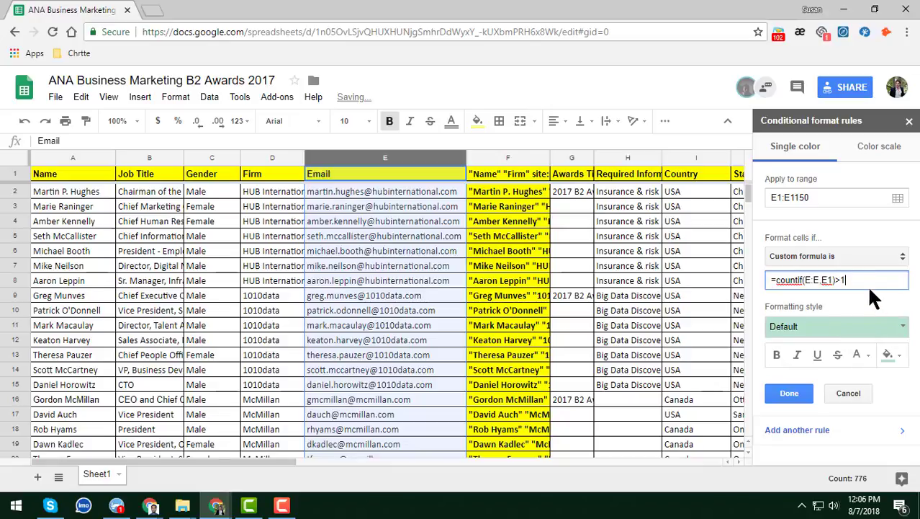
pyautogui.hotkey('ctrl', '+')
pyautogui.hotkey('ctrl', '+')
pyautogui.hotkey('ctrl', '+')
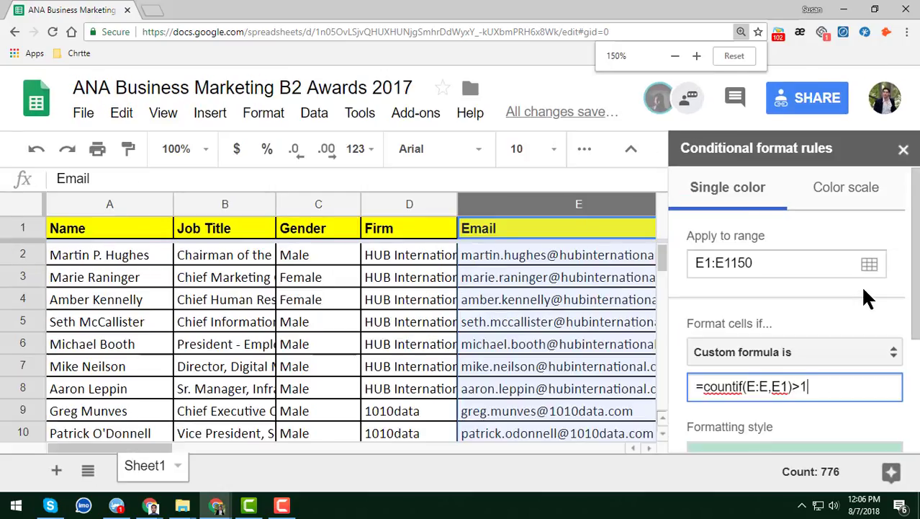
pyautogui.scroll(-2, 852, 327)
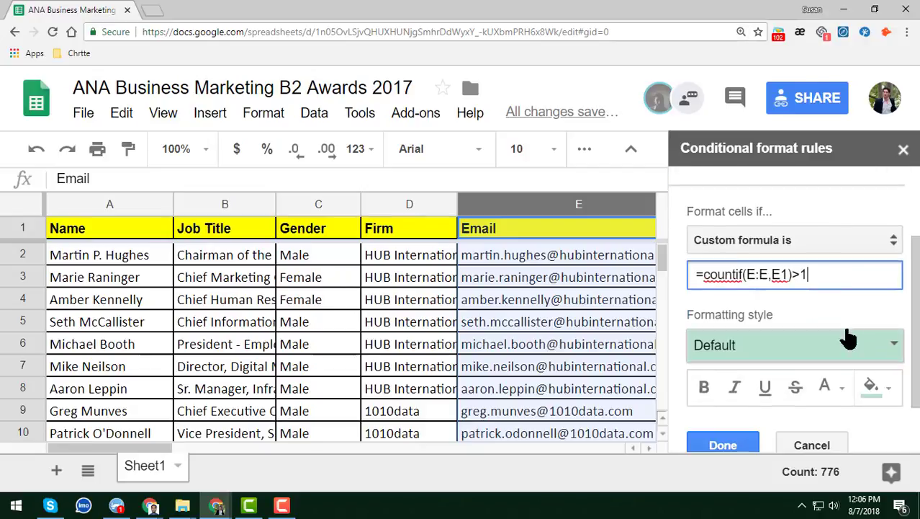
pyautogui.click(747, 274)
pyautogui.moveTo(751, 274); pyautogui.dragTo(768, 275)
pyautogui.click(773, 274)
pyautogui.click(821, 275)
pyautogui.hotkey('ctrl', '-')
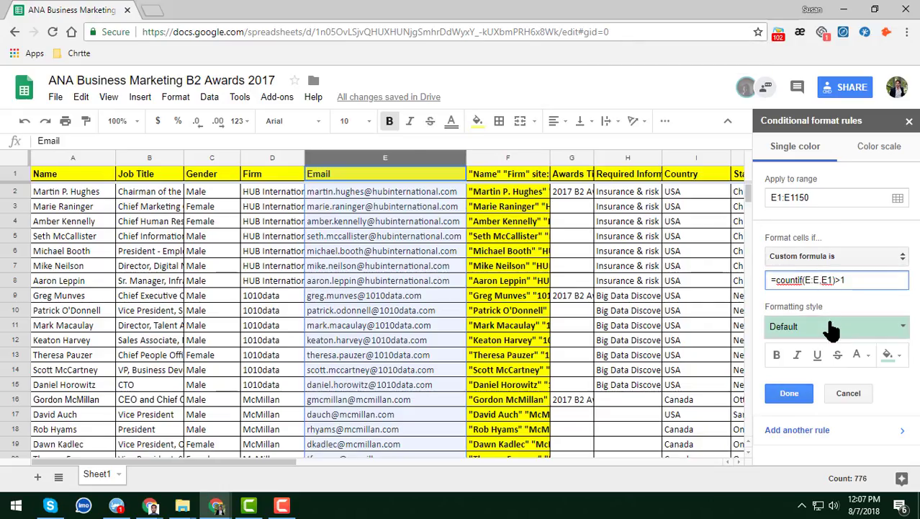
# - Give the rule a custom style of black fill with bold red text, and save it
pyautogui.click(896, 331)
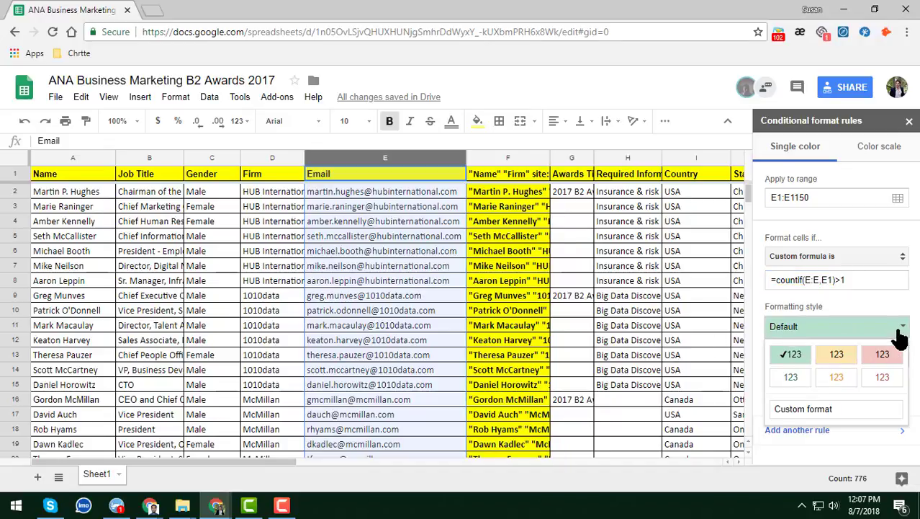
pyautogui.click(836, 407)
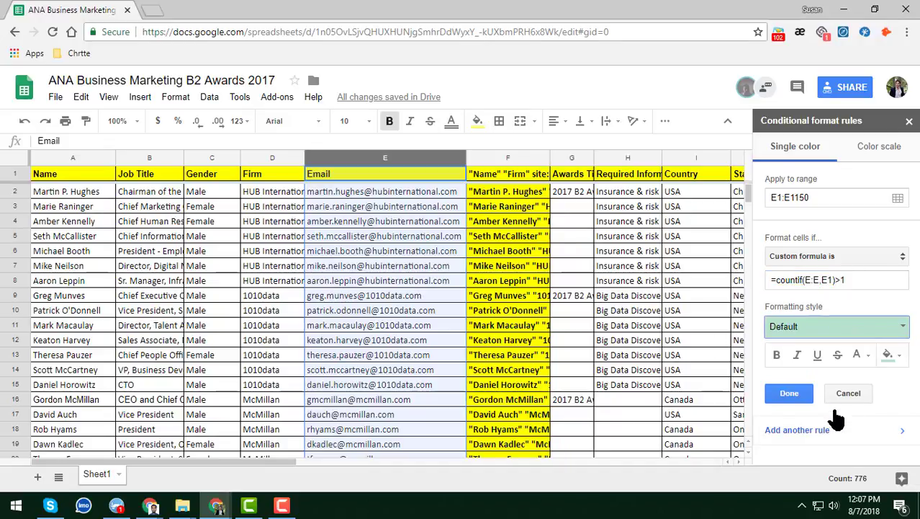
pyautogui.click(889, 355)
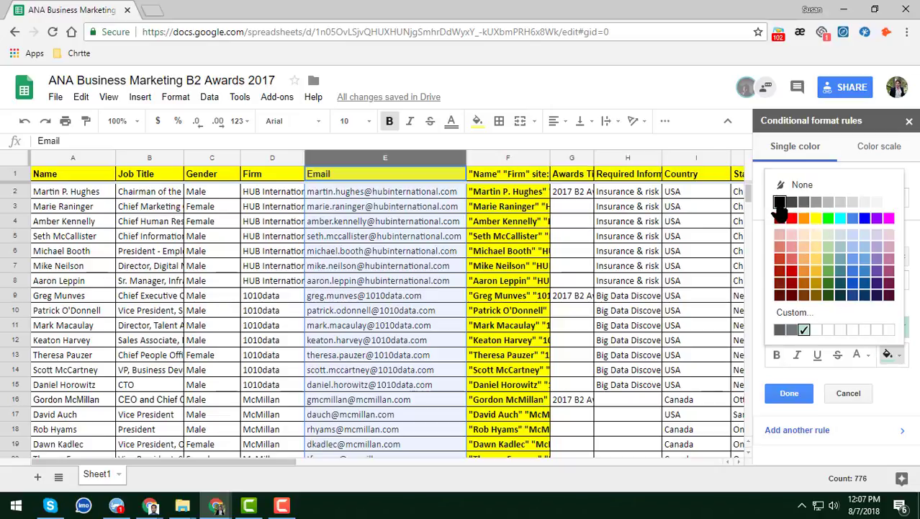
pyautogui.click(780, 202)
pyautogui.click(869, 358)
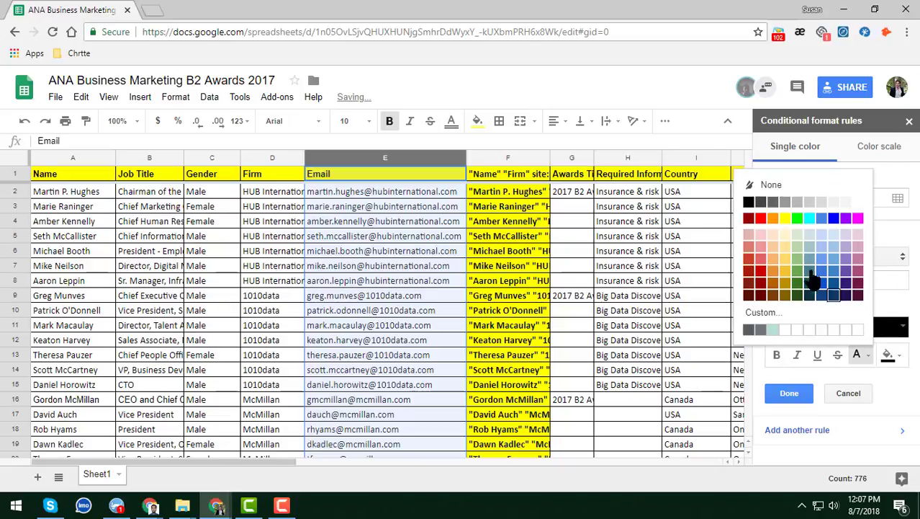
pyautogui.click(757, 226)
pyautogui.click(777, 354)
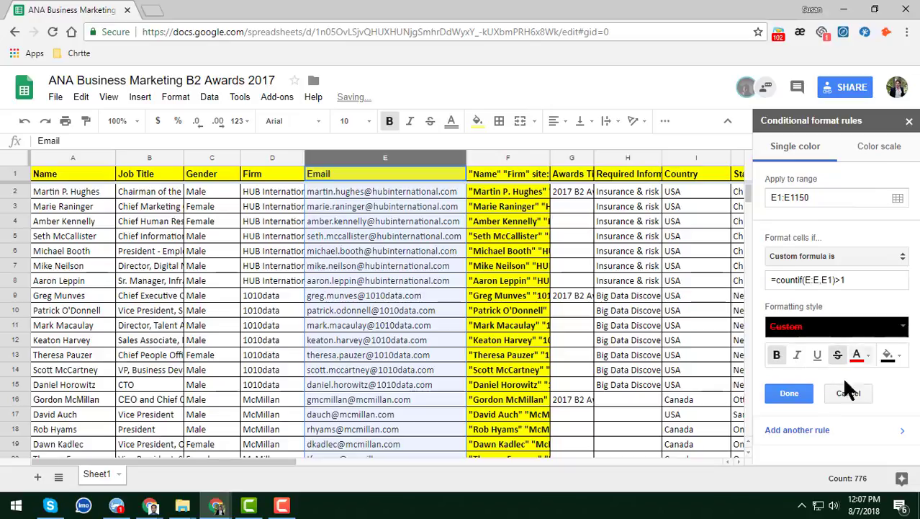
pyautogui.click(792, 401)
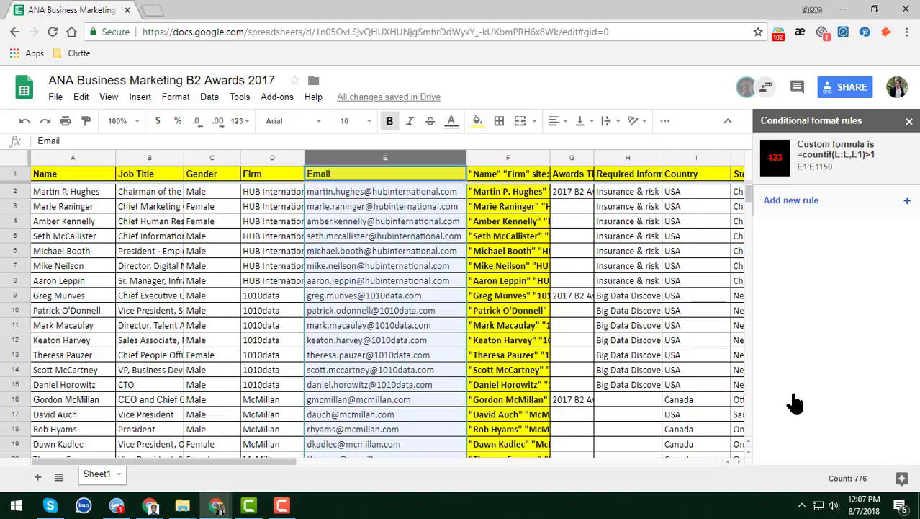
# - Close the conditional formatting panel and select cell E2 to view its address
pyautogui.click(909, 121)
pyautogui.click(515, 191)
pyautogui.click(451, 189)
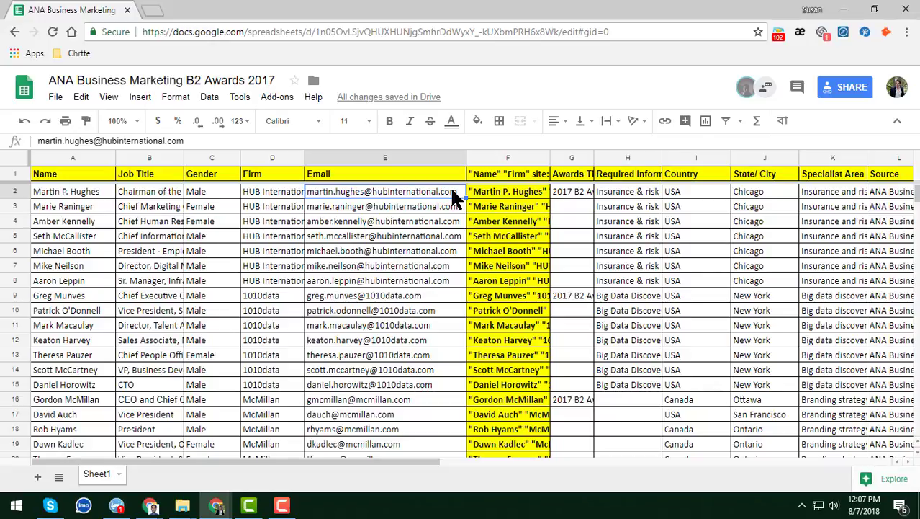
pyautogui.scroll(-5, 447, 209)
pyautogui.click(432, 268)
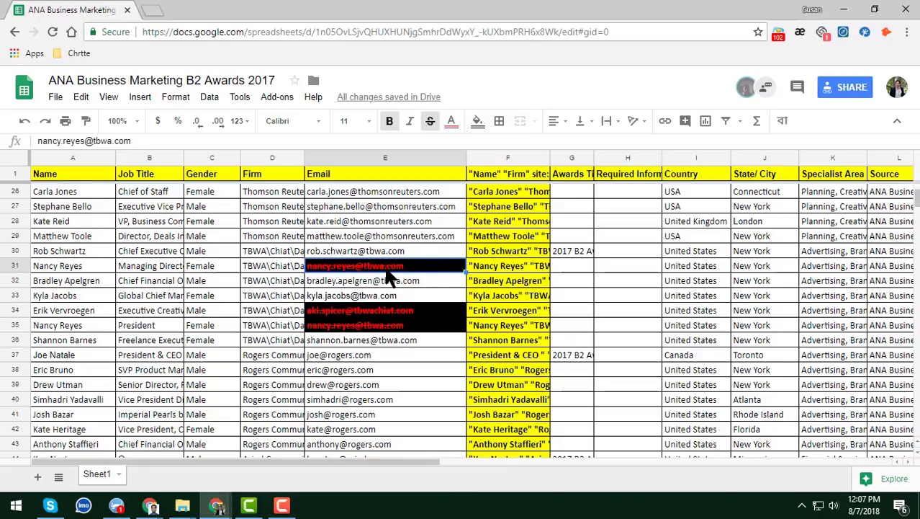
pyautogui.click(393, 311)
pyautogui.scroll(-2, 395, 333)
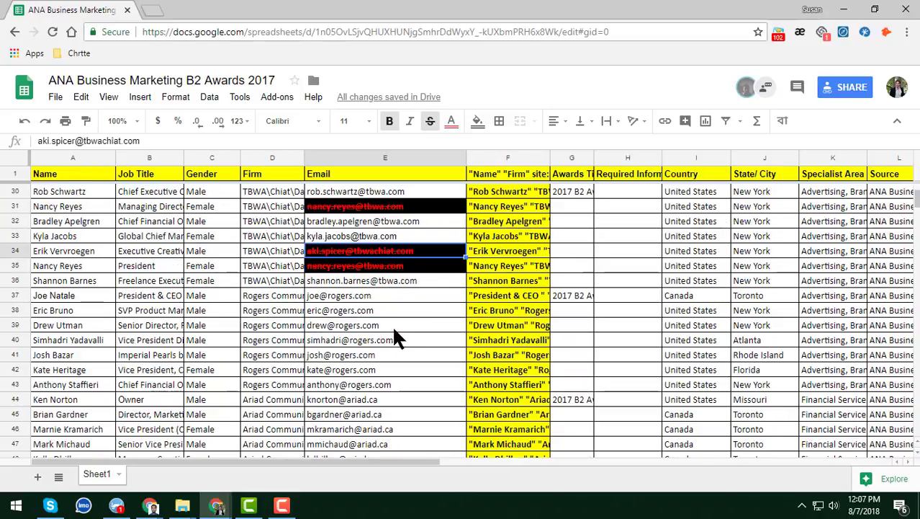
pyautogui.scroll(-20, 390, 324)
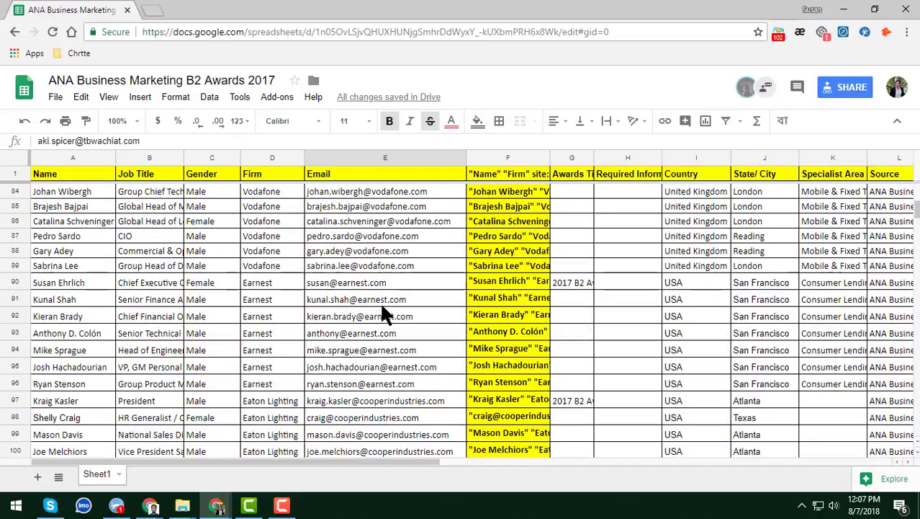
pyautogui.scroll(-20, 382, 302)
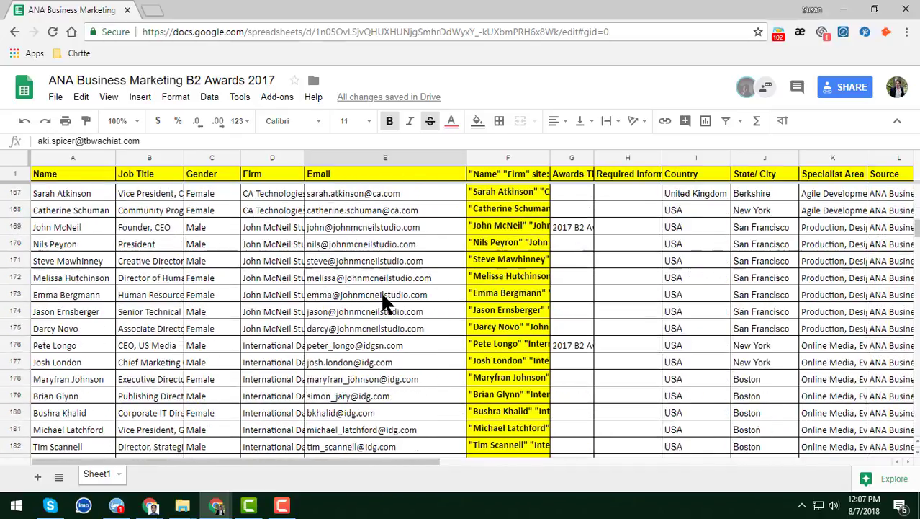
pyautogui.scroll(-3, 383, 294)
pyautogui.click(389, 291)
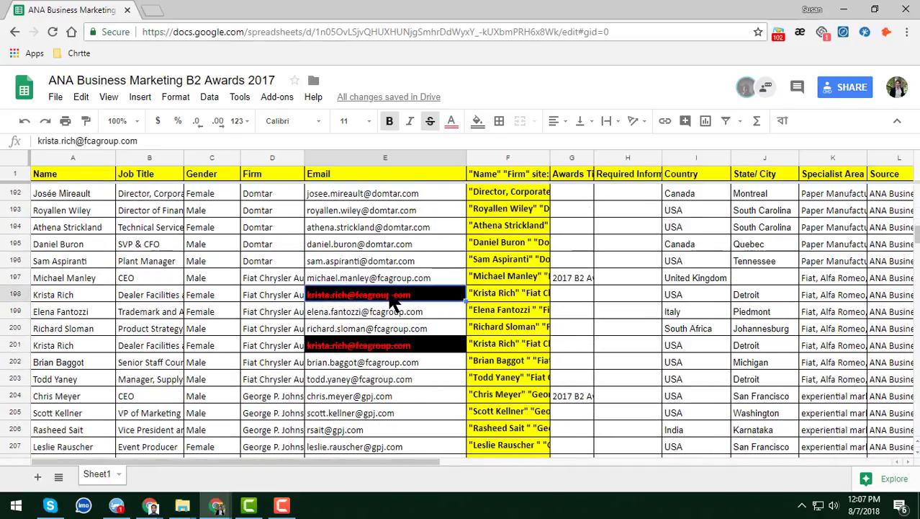
pyautogui.scroll(-3, 389, 295)
pyautogui.scroll(-20, 387, 294)
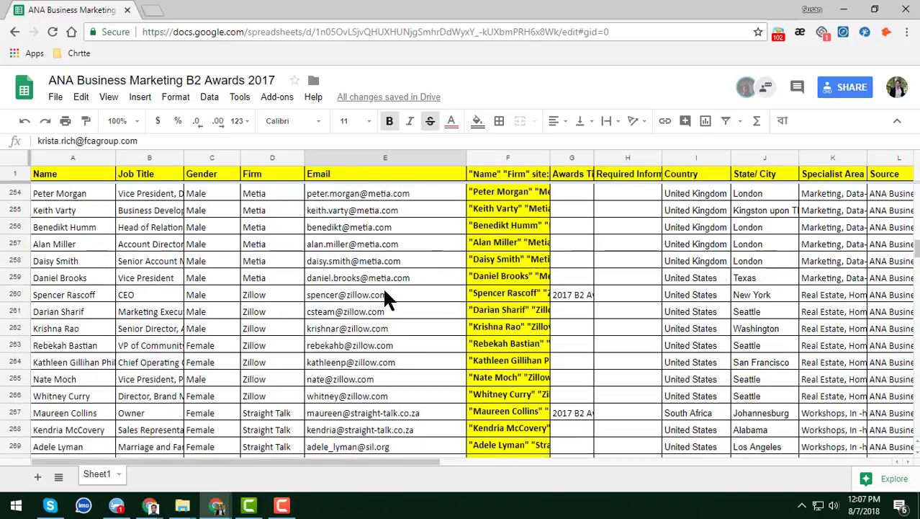
pyautogui.scroll(-4, 384, 296)
pyautogui.click(389, 210)
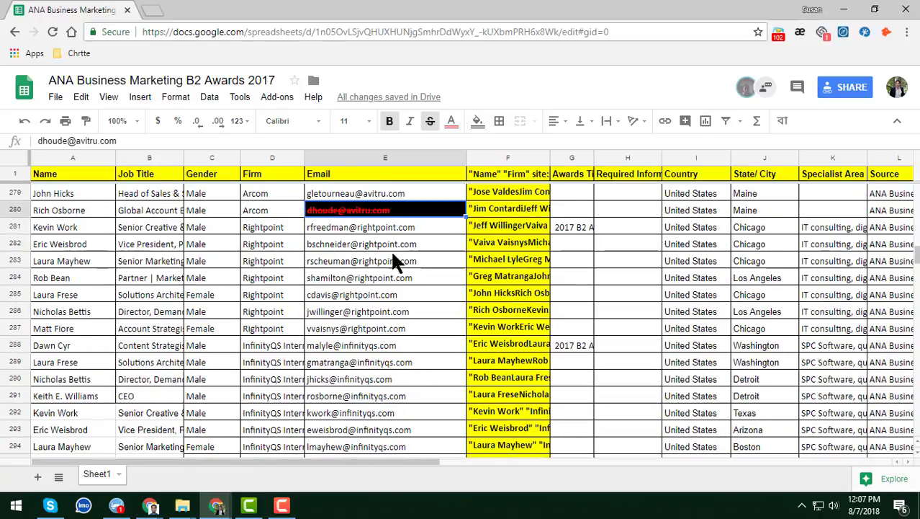
pyautogui.scroll(-4, 396, 288)
pyautogui.scroll(-18, 406, 302)
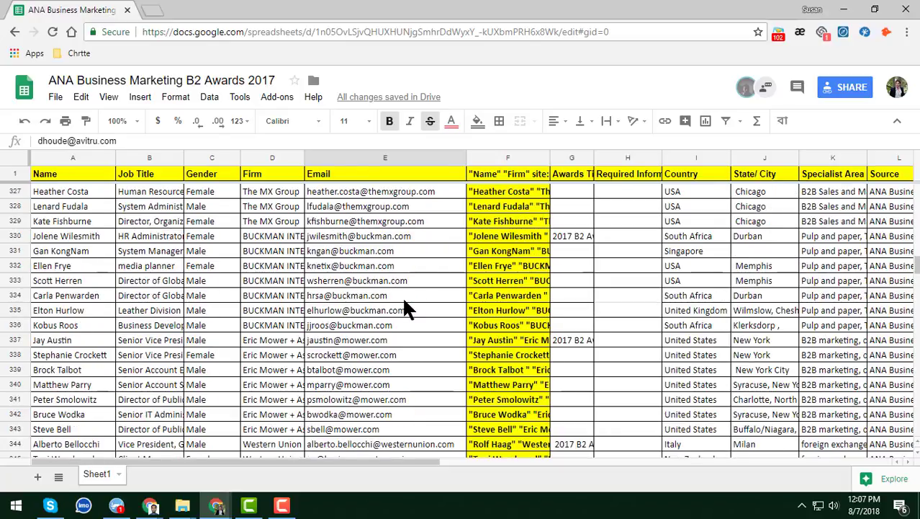
pyautogui.scroll(-17, 405, 304)
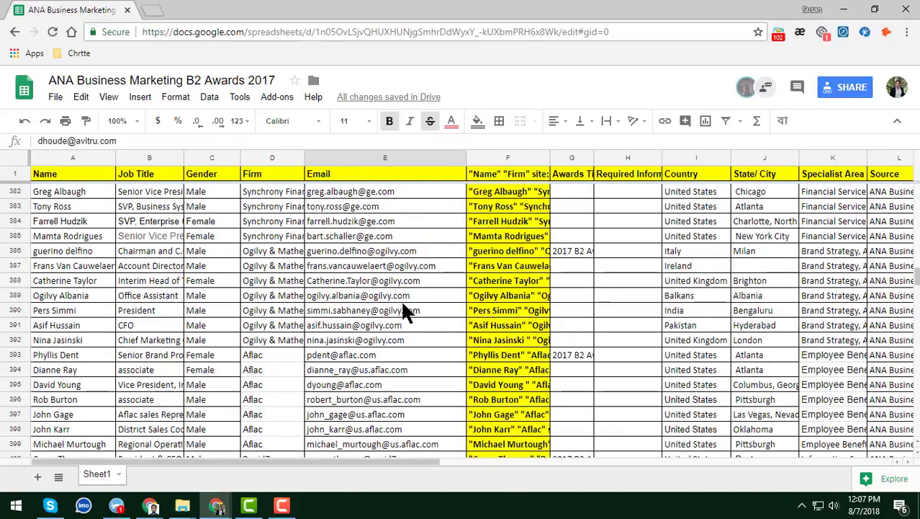
pyautogui.scroll(-20, 403, 306)
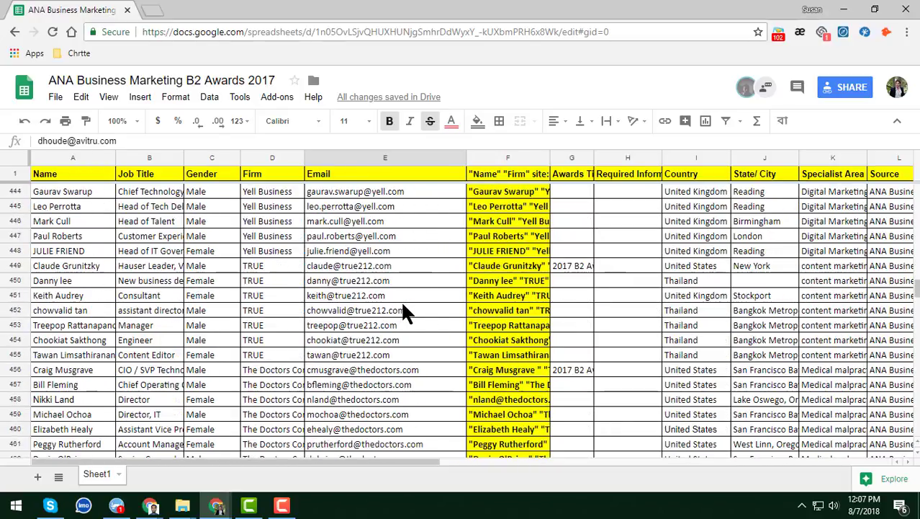
pyautogui.scroll(-4, 404, 310)
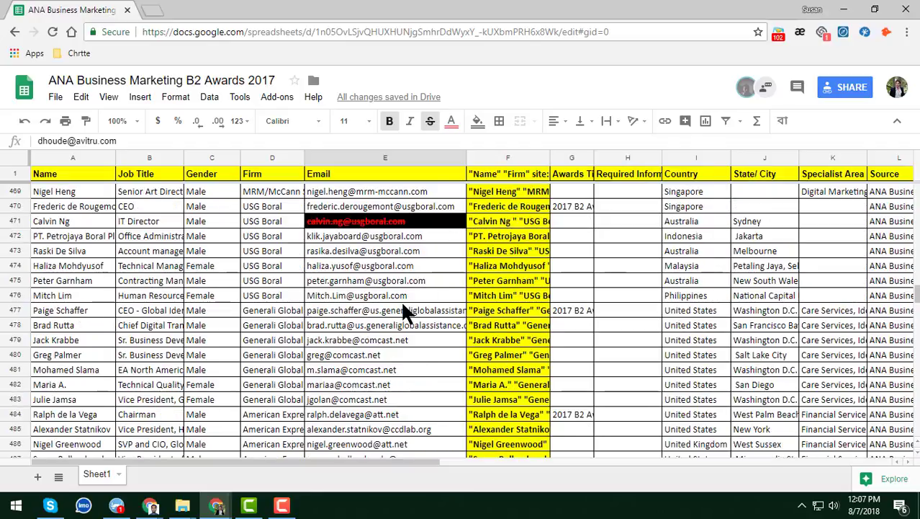
pyautogui.click(415, 223)
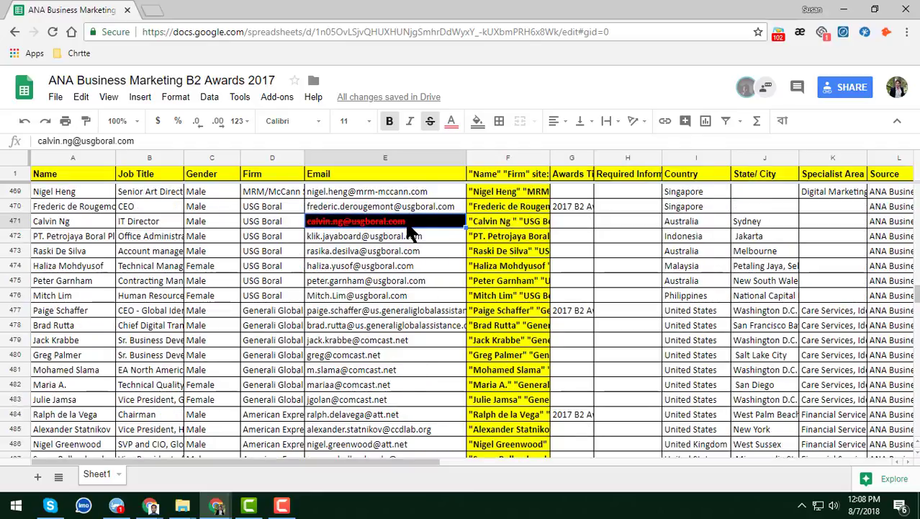
pyautogui.hotkey('ctrl', 'Down')
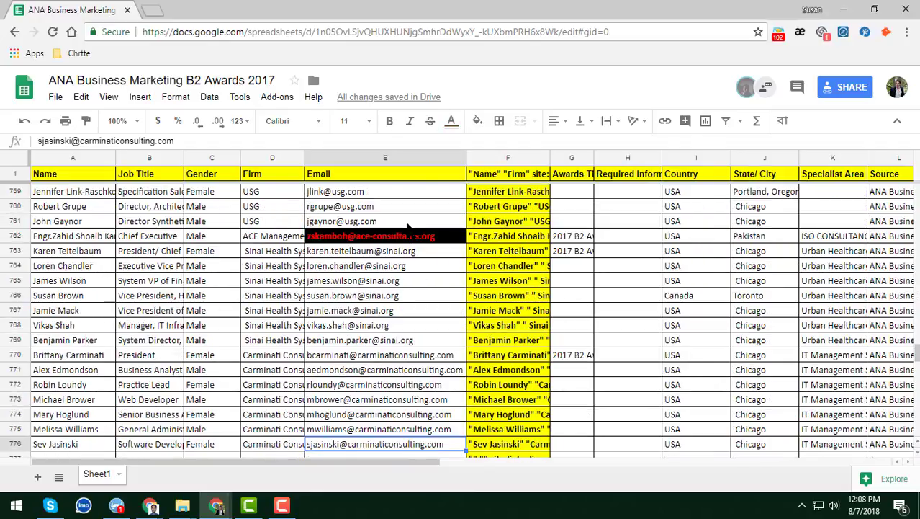
pyautogui.scroll(-4, 379, 277)
pyautogui.click(393, 281)
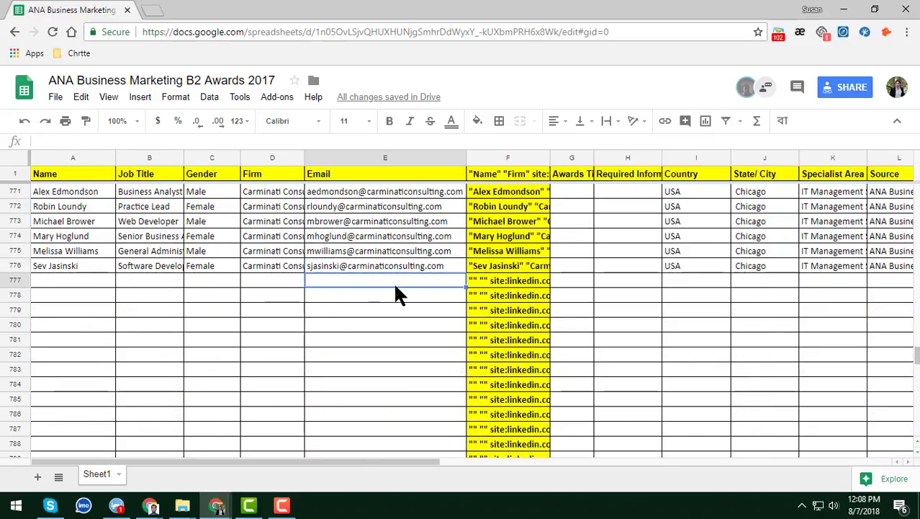